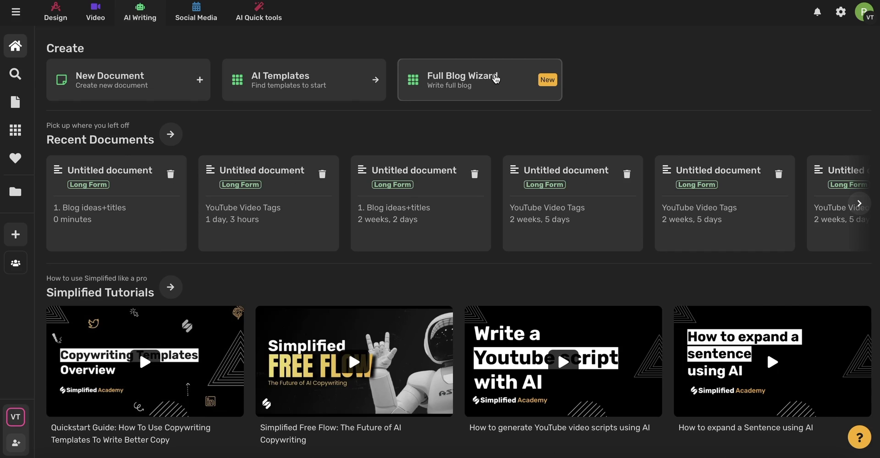
Open the AI Templates library and start a new blank long-form document.
click(341, 88)
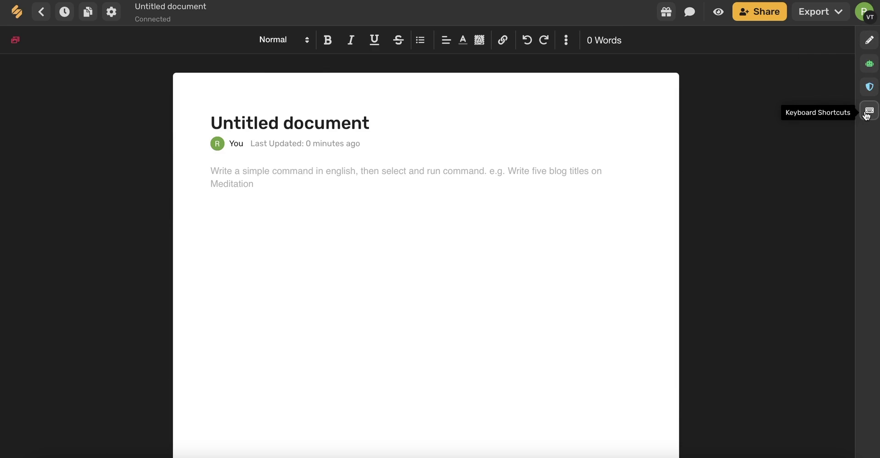
Look through the AI Toolkit, AI Templates, Plagiarism Checker and Keyboard Shortcuts panels in the right rail.
click(869, 46)
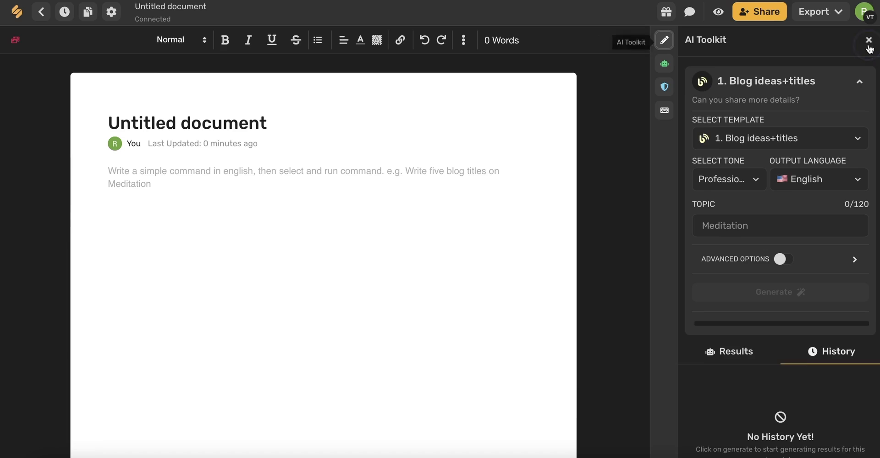
click(664, 64)
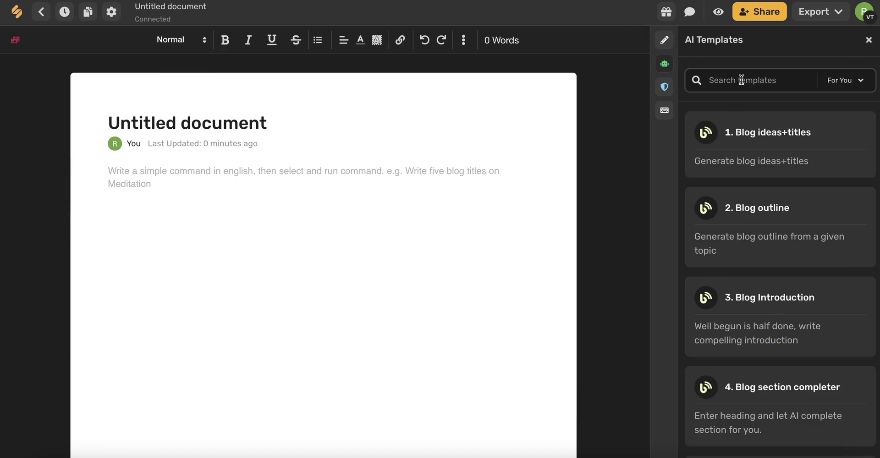
click(665, 88)
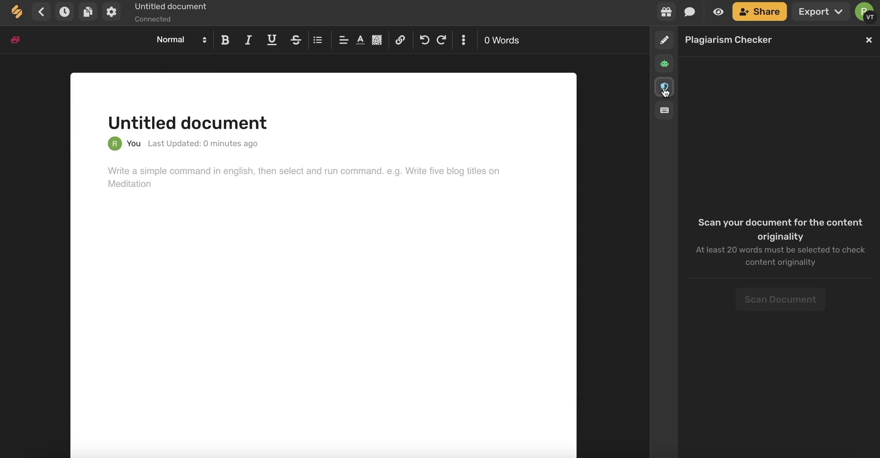
click(666, 115)
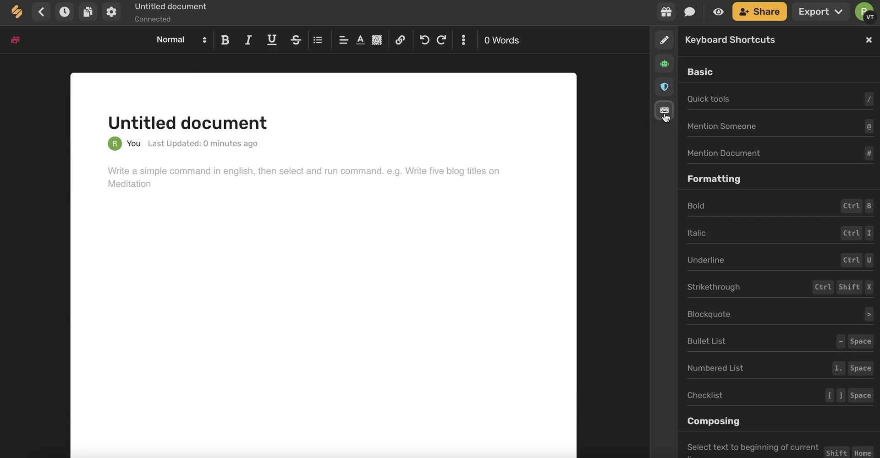
scroll(728, 146, down, 1)
scroll(729, 146, up, 1)
Fill the Blog Introduction template with topic 'How to improve SEO results for small businesses on Instagram' and its keywords.
click(664, 40)
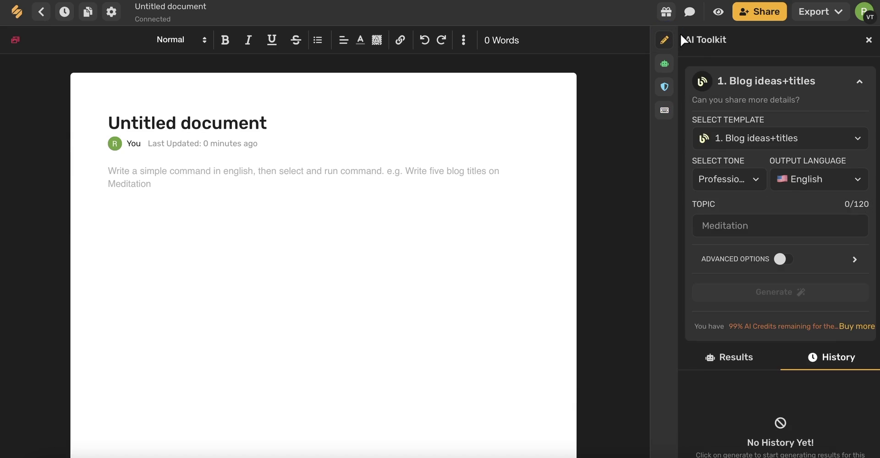
click(781, 137)
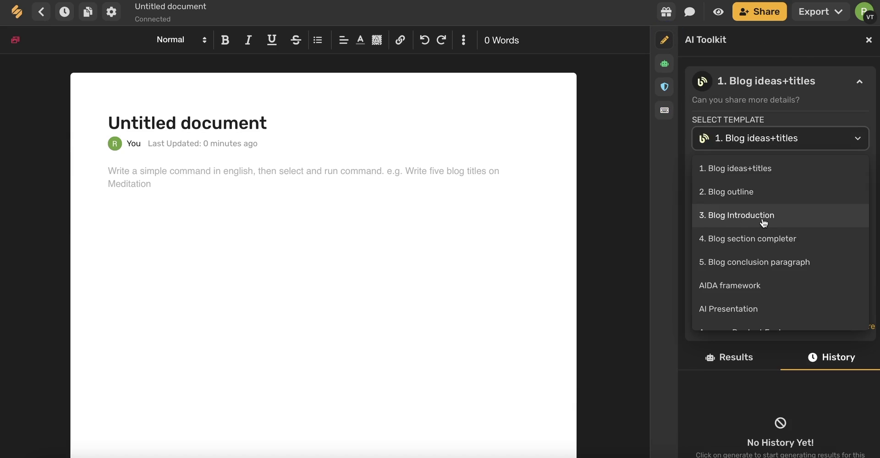
key(Escape)
click(762, 222)
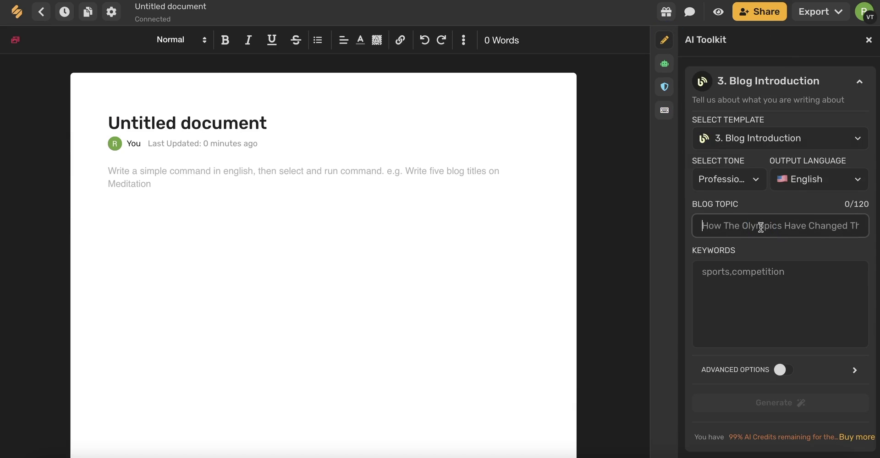
text(How t)
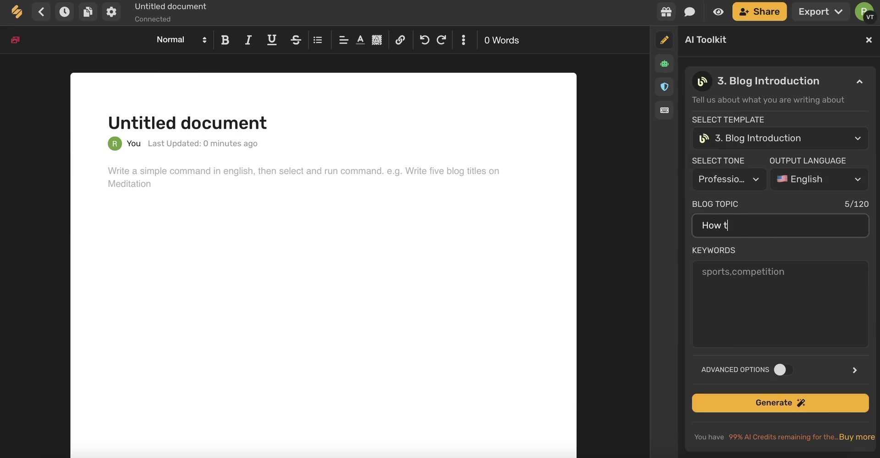
text(o improve SEO results for small businesses on Instagram)
click(764, 284)
text(social media, instagram, small business growth)
Generate the blog introductions and insert the first result into the document.
scroll(729, 290, down, 1)
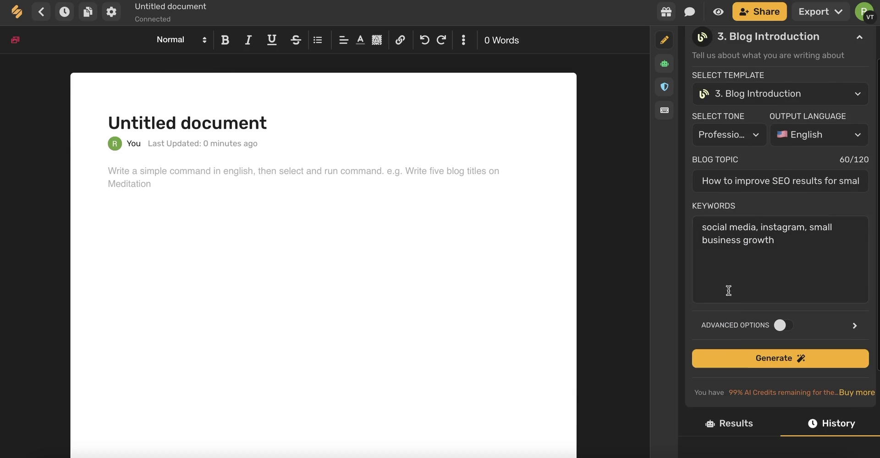
click(757, 358)
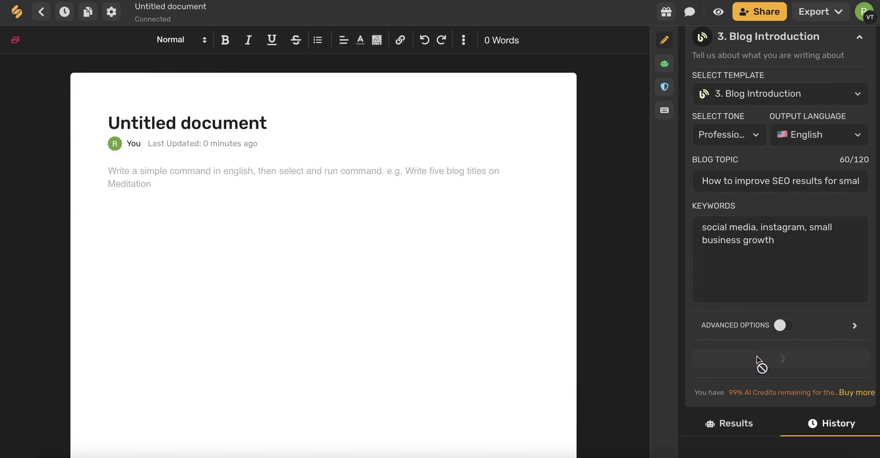
scroll(683, 362, down, 5)
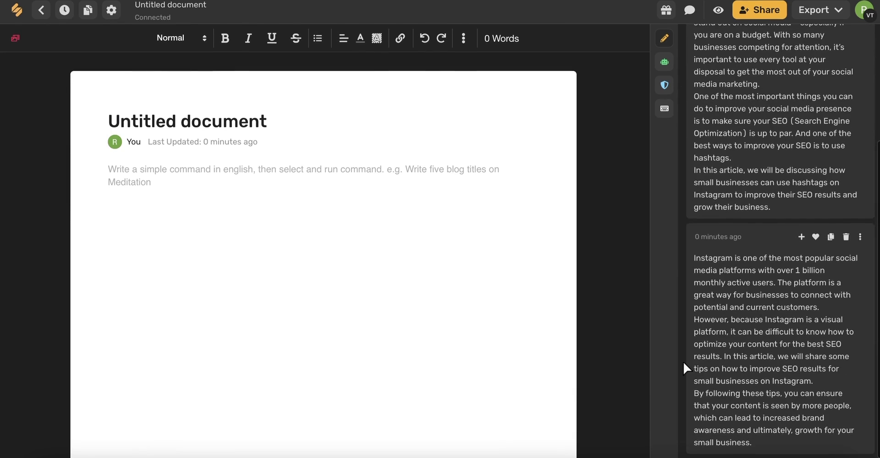
scroll(683, 362, up, 5)
click(780, 73)
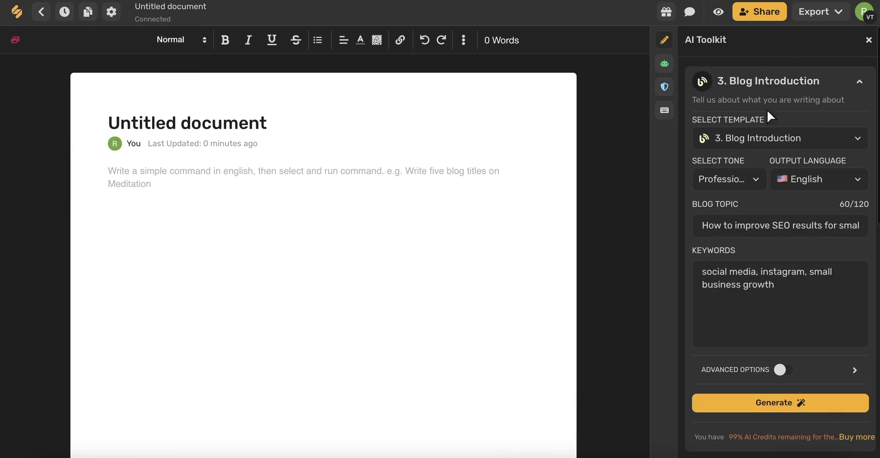
scroll(754, 165, down, 2)
scroll(686, 354, down, 6)
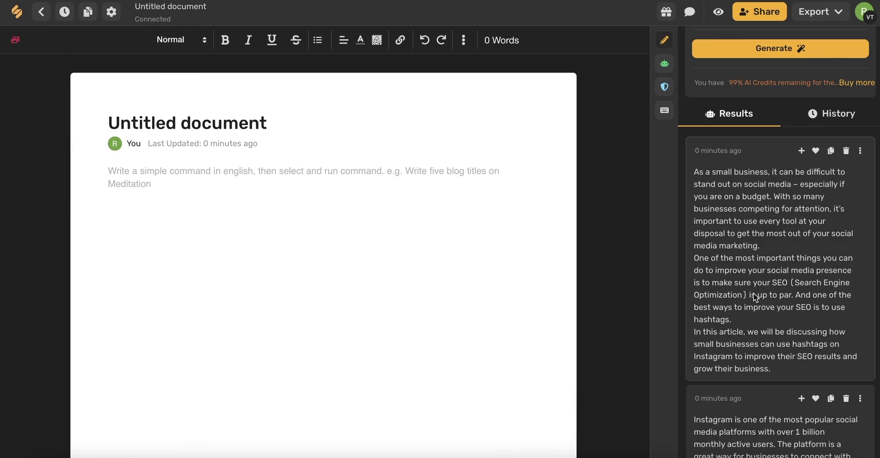
click(801, 154)
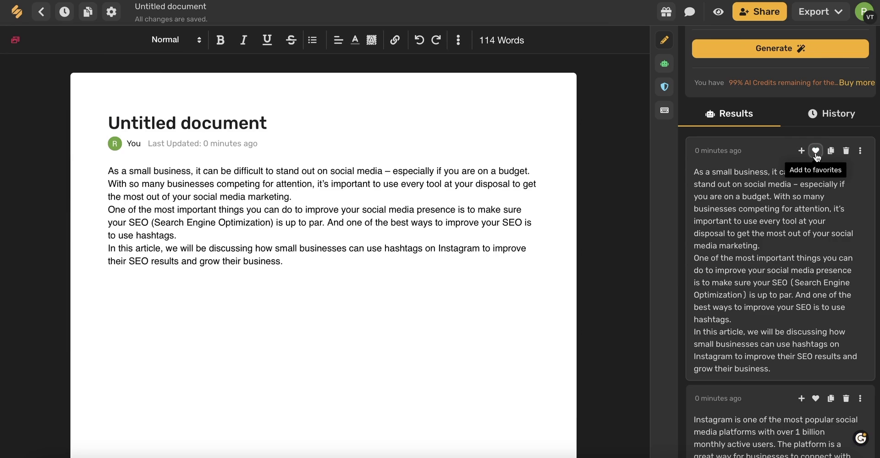
Dismiss the generated result and rename the document to 'SEO Hacks for Instagram Blog'.
click(846, 151)
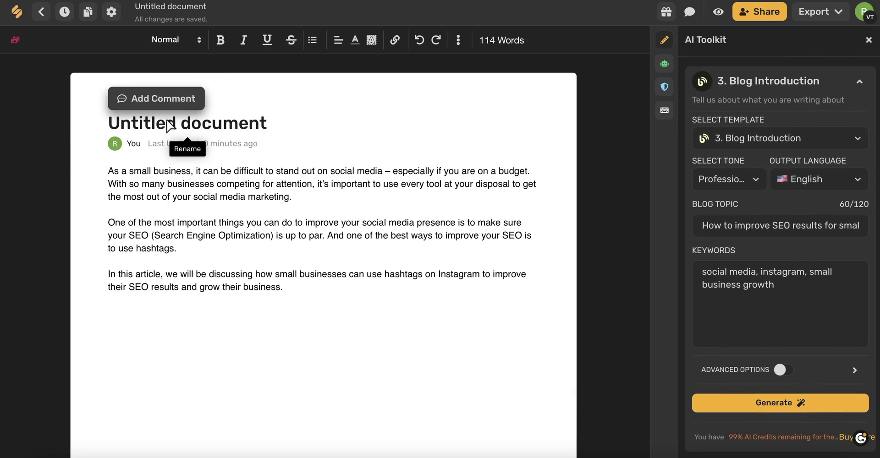
click(195, 123)
click(339, 223)
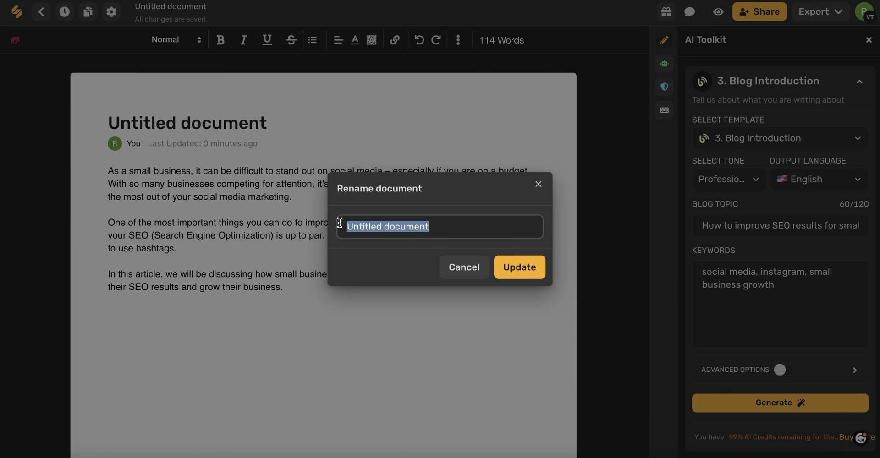
text(SEO Hacks )
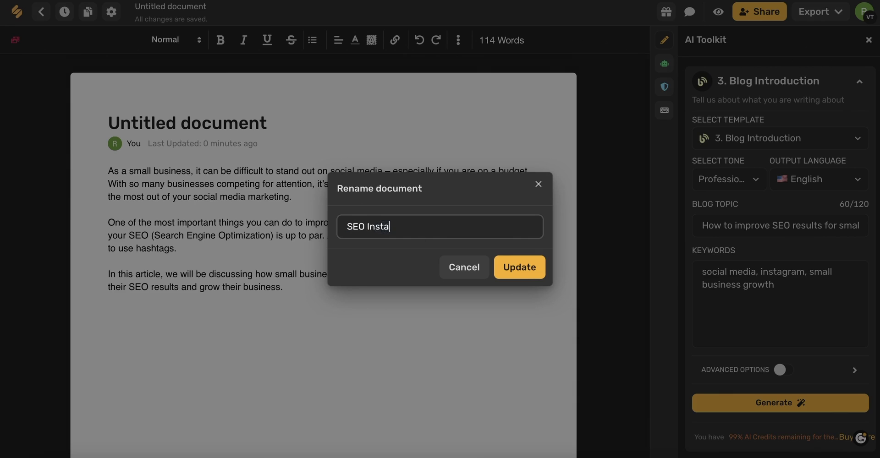
text(for Instagram Blog)
key(Return)
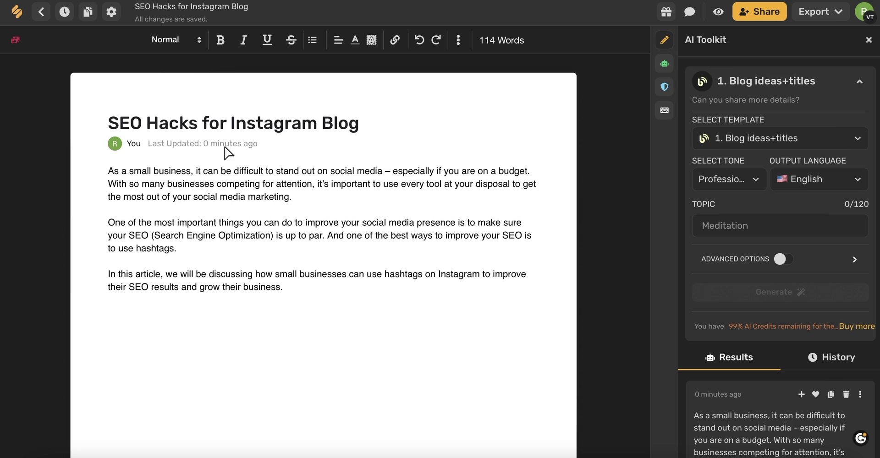
Post a comment mentioning a teammate with the note 'needs review'.
mouse_move(206, 124)
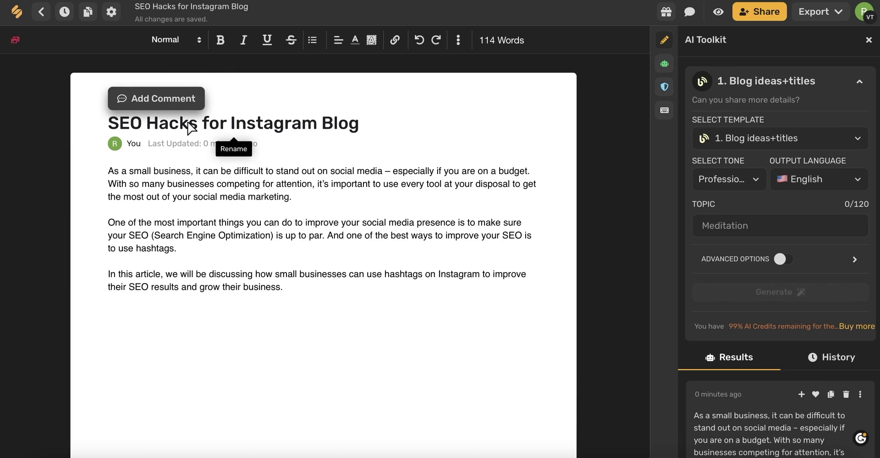
click(143, 101)
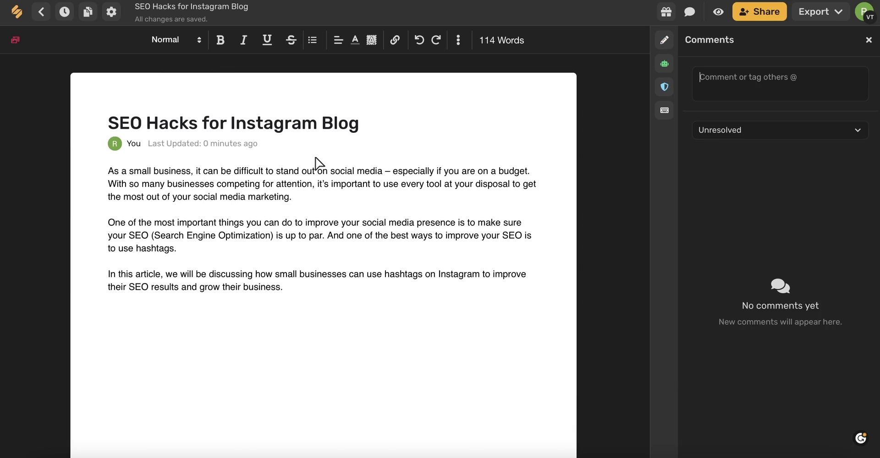
click(719, 83)
text(@Lai)
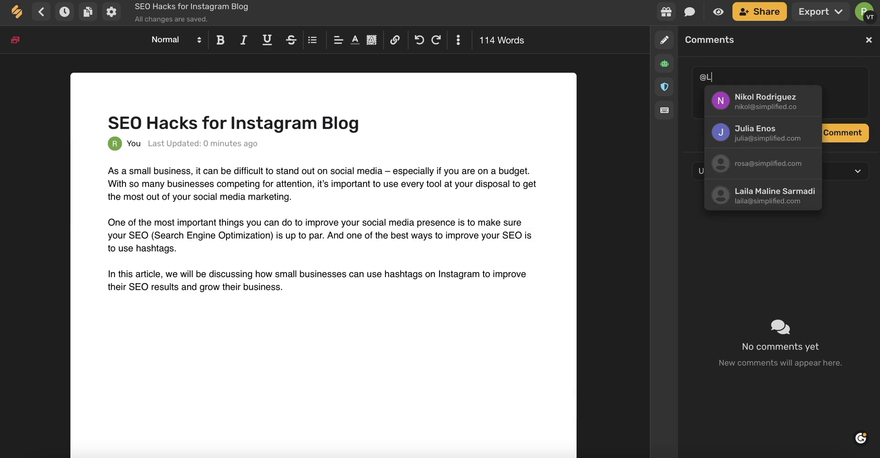
click(756, 98)
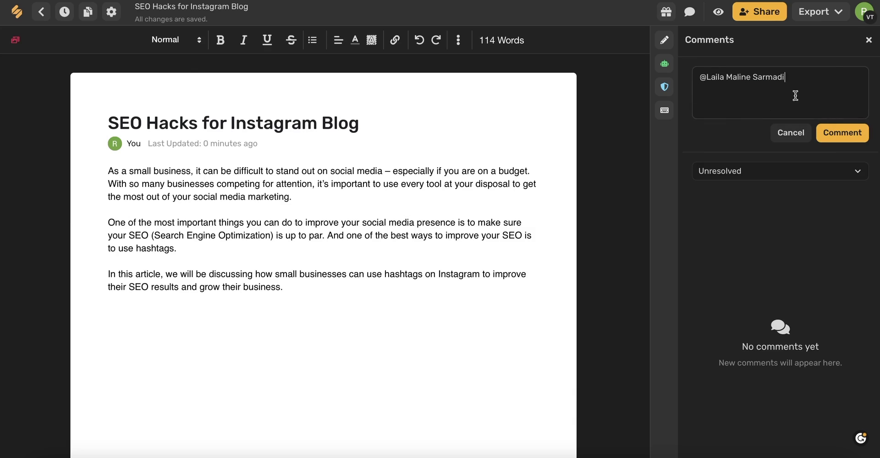
text(needs review)
click(838, 133)
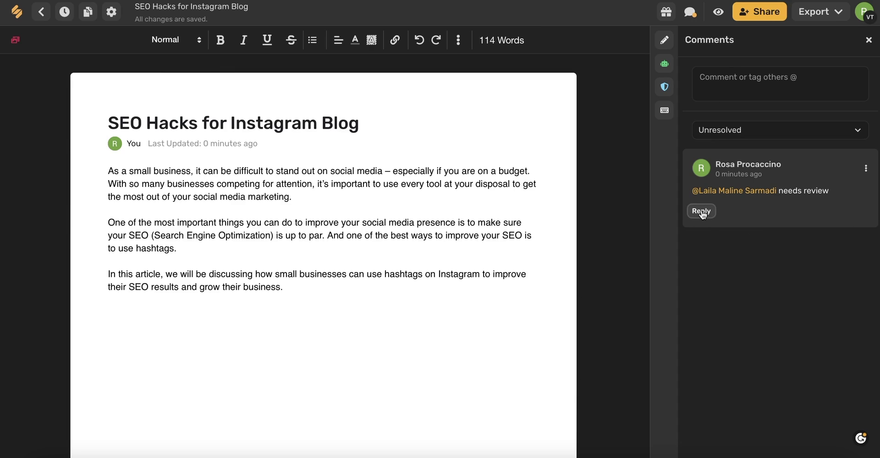
Check the comment's options and the Unresolved filter, then close the Comments panel.
click(866, 169)
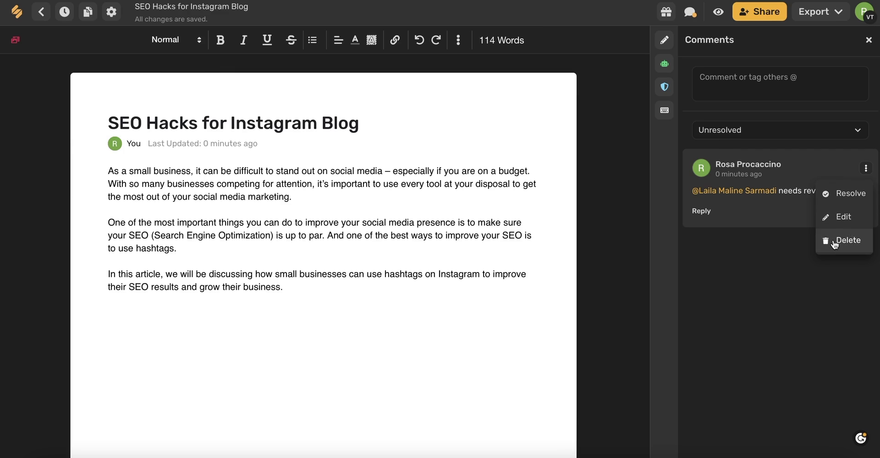
click(764, 208)
click(756, 129)
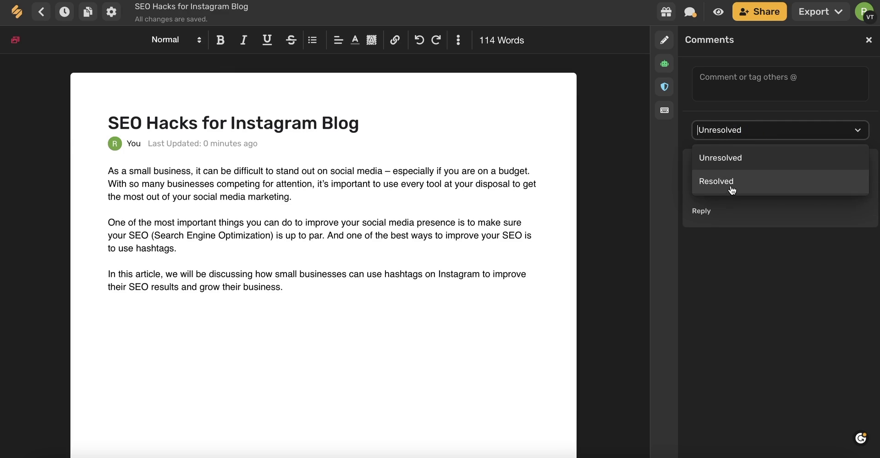
click(549, 280)
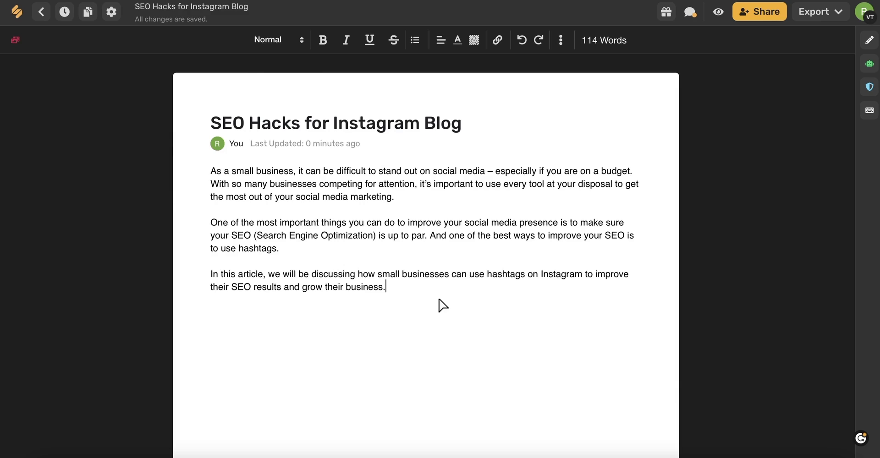
Select the last intro paragraph and have the AI continue writing it.
drag(387, 288, 211, 276)
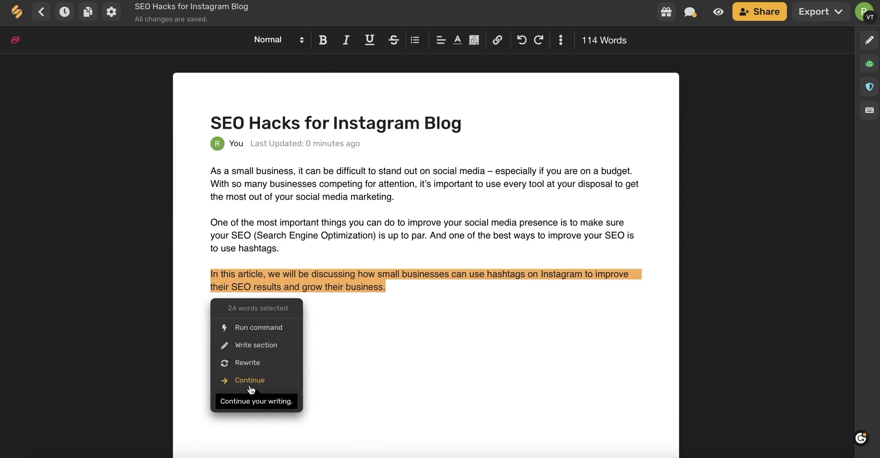
mouse_move(246, 403)
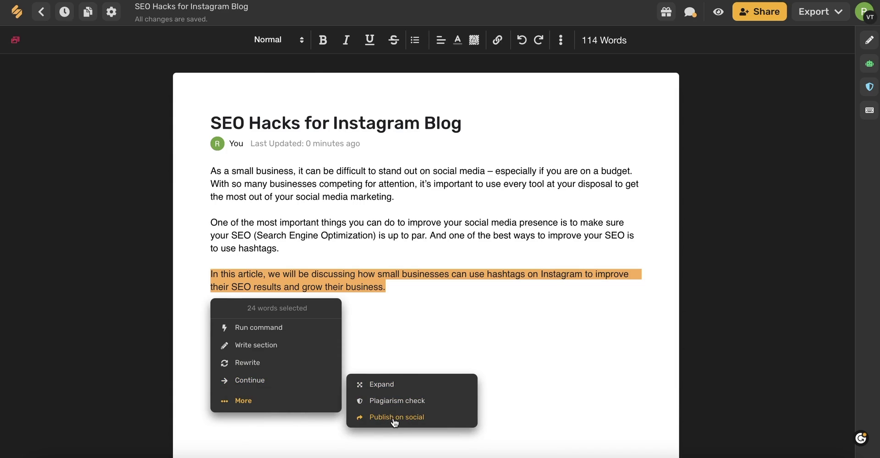
click(248, 381)
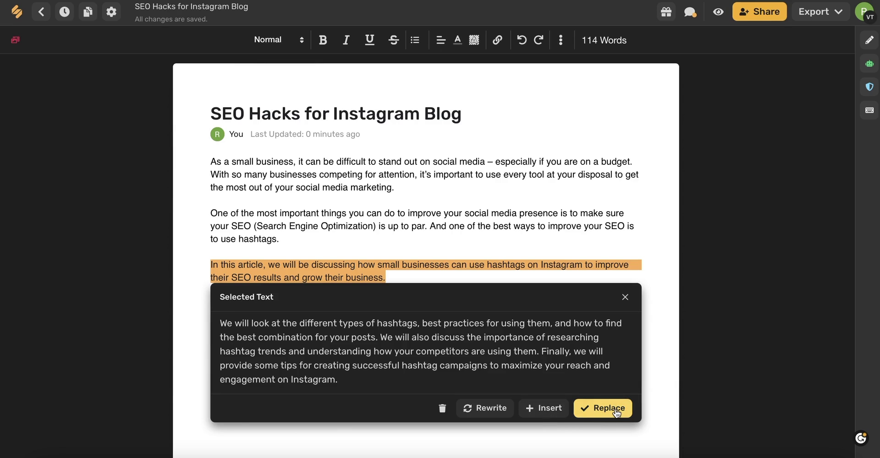
Insert the AI continuation into the paragraph and accept the 'the best practices' grammar fix.
click(542, 409)
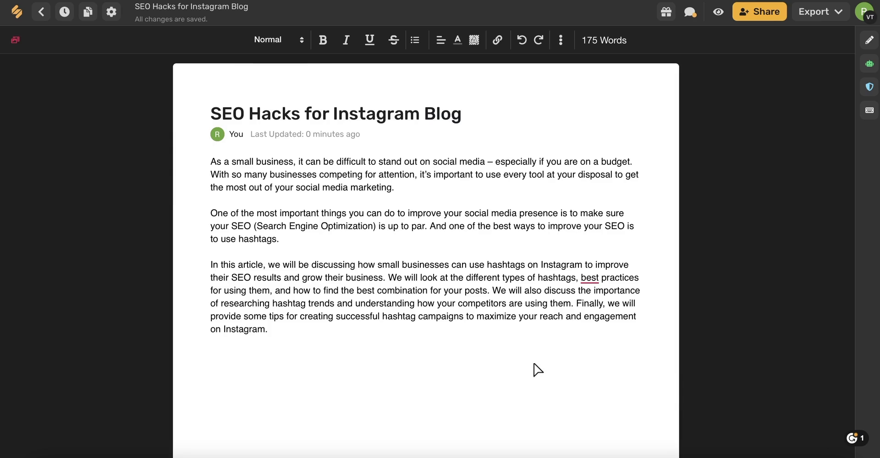
mouse_move(593, 279)
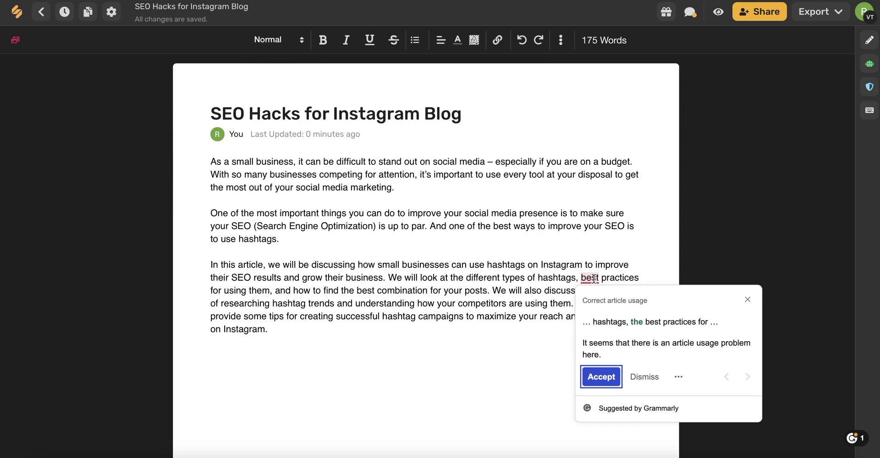
click(602, 379)
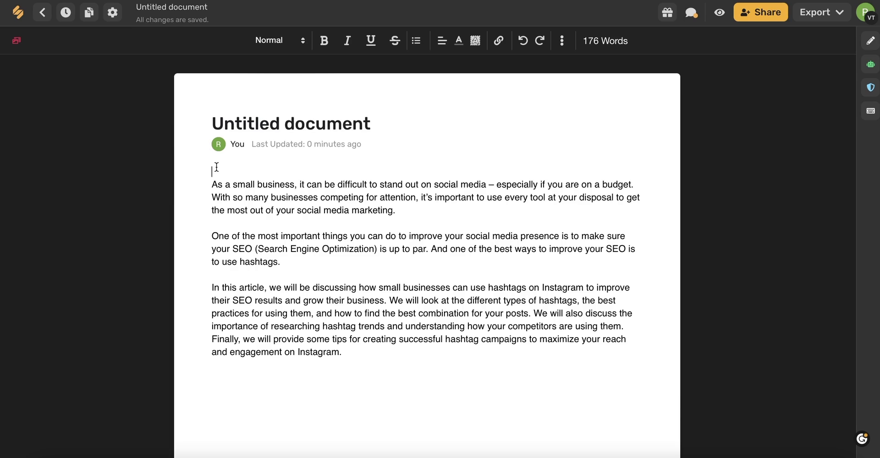
text(/)
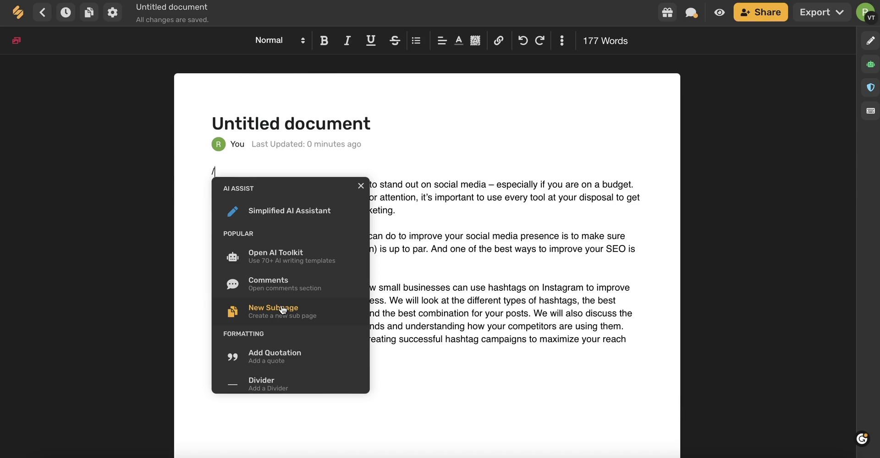
scroll(284, 309, down, 3)
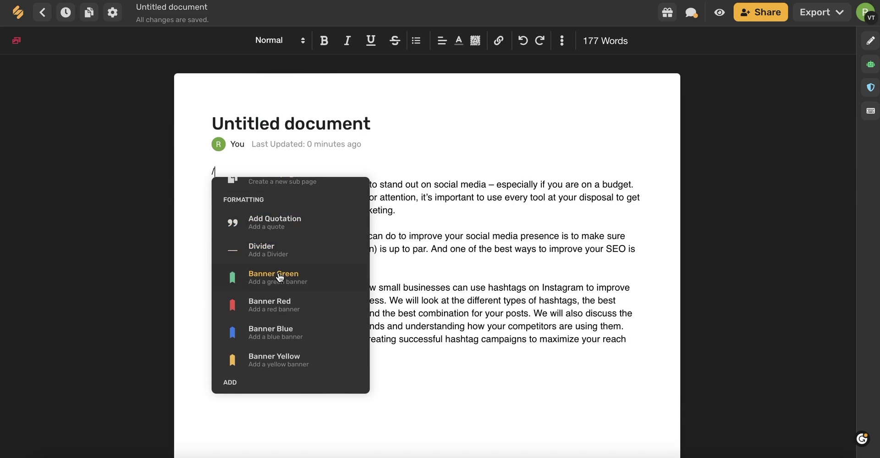
scroll(282, 277, down, 2)
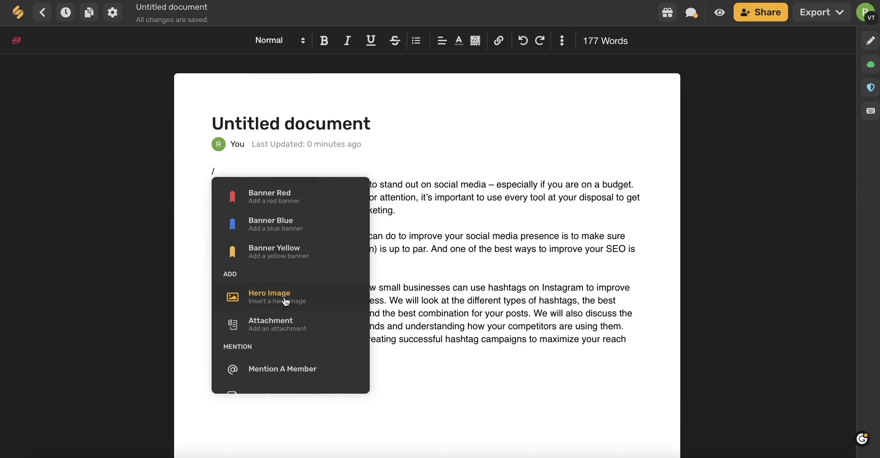
scroll(287, 321, down, 1)
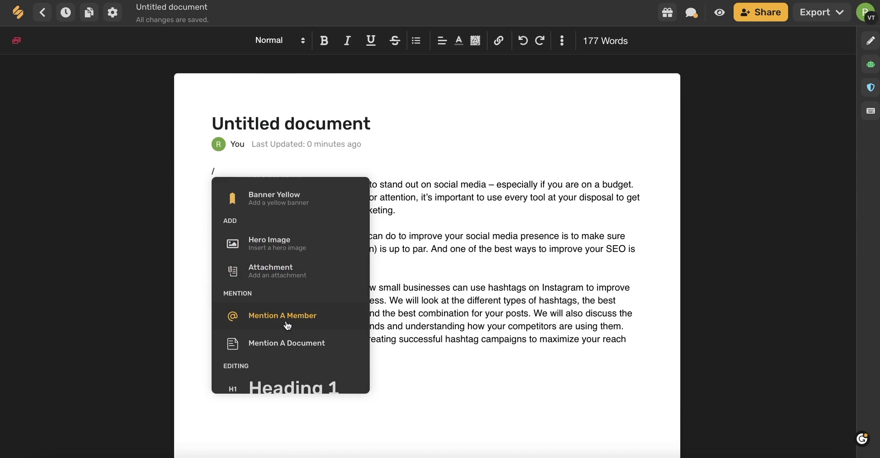
scroll(292, 344, down, 3)
scroll(265, 296, down, 3)
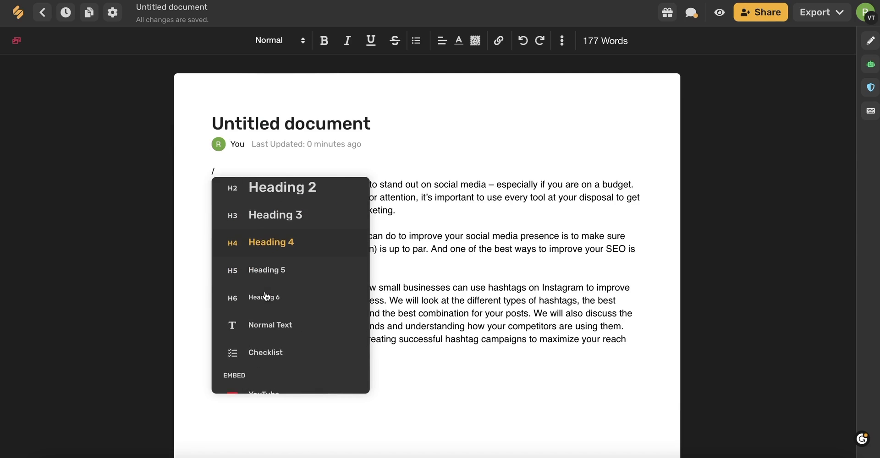
scroll(275, 241, down, 2)
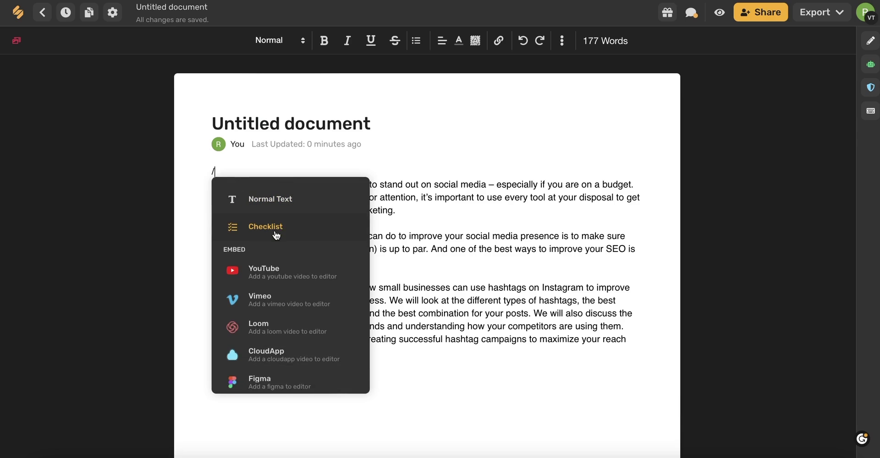
click(285, 271)
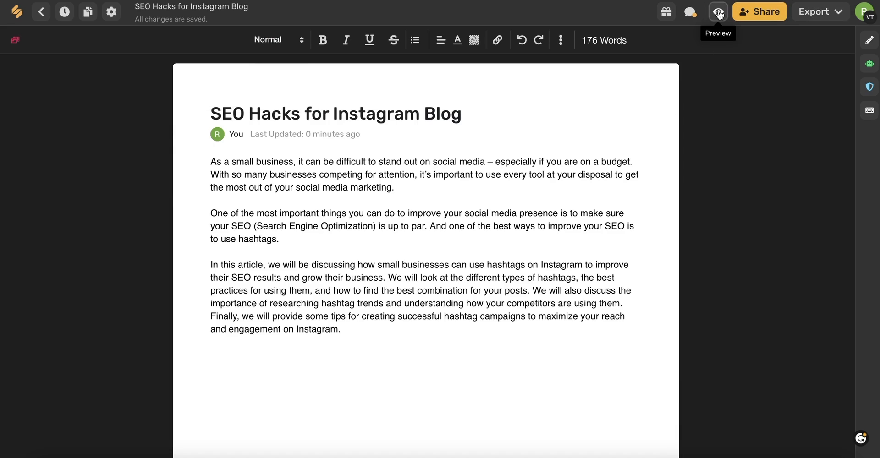
Open the Share dialog and enable the 'Share preview link on web' toggle.
click(764, 14)
click(568, 187)
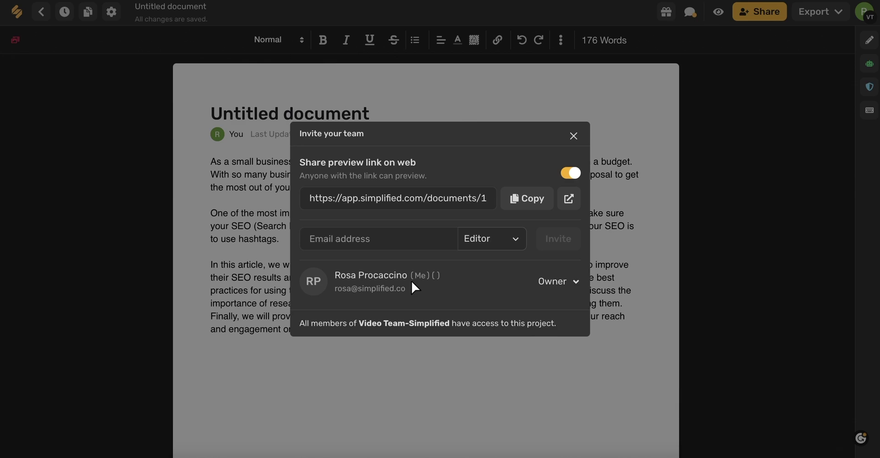
Close the sharing dialog, review the Export options, then show the document settings choices.
key(Escape)
click(836, 16)
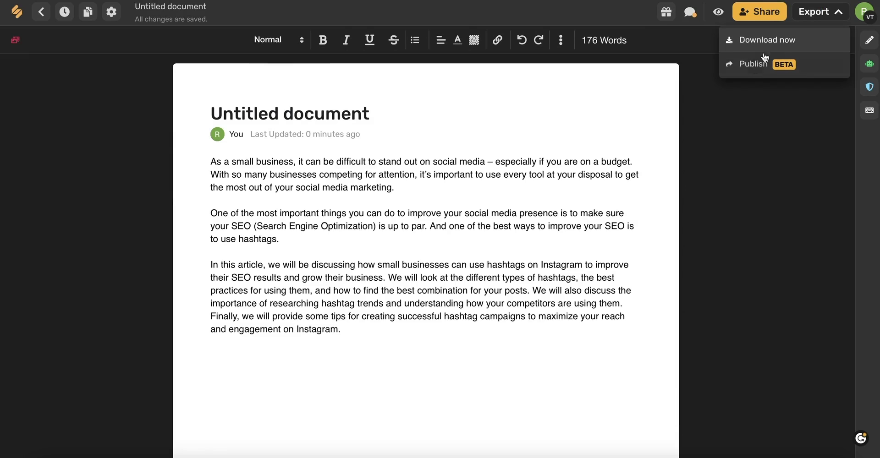
text(/)
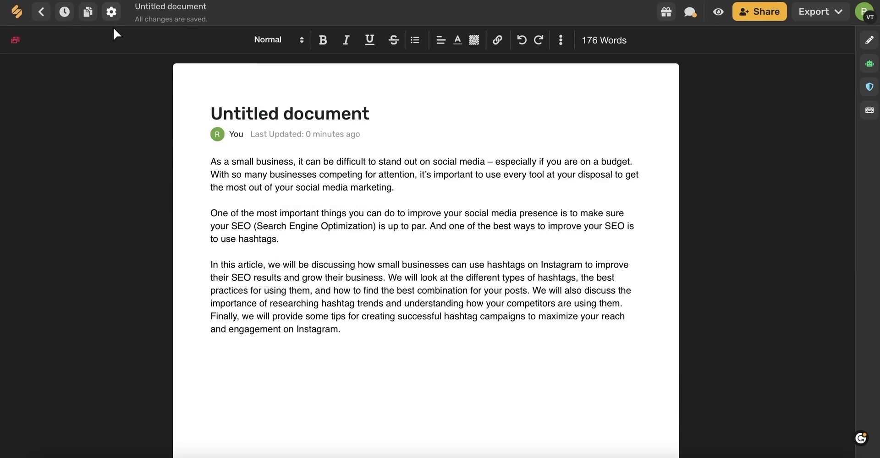
click(110, 14)
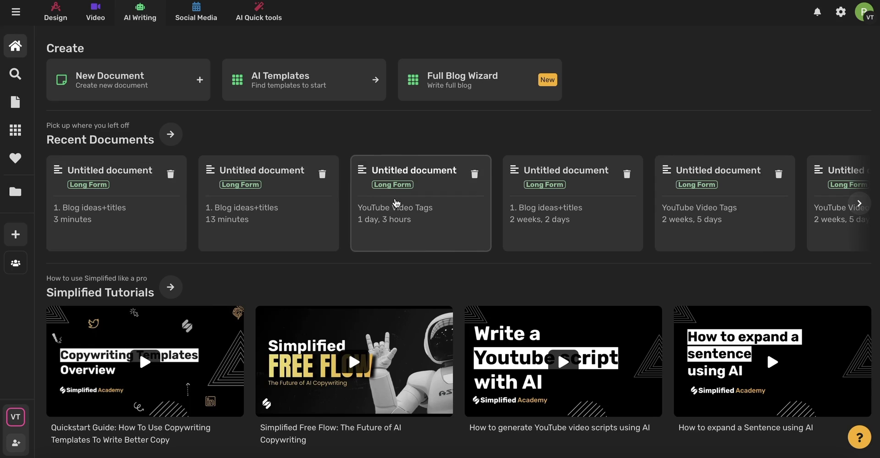
Open the Assets library and scroll through the uploaded image thumbnails.
click(15, 192)
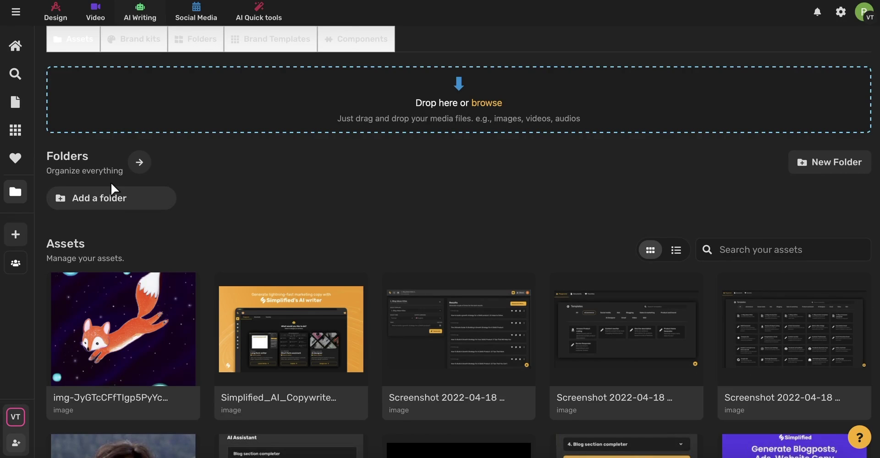
scroll(202, 271, down, 1)
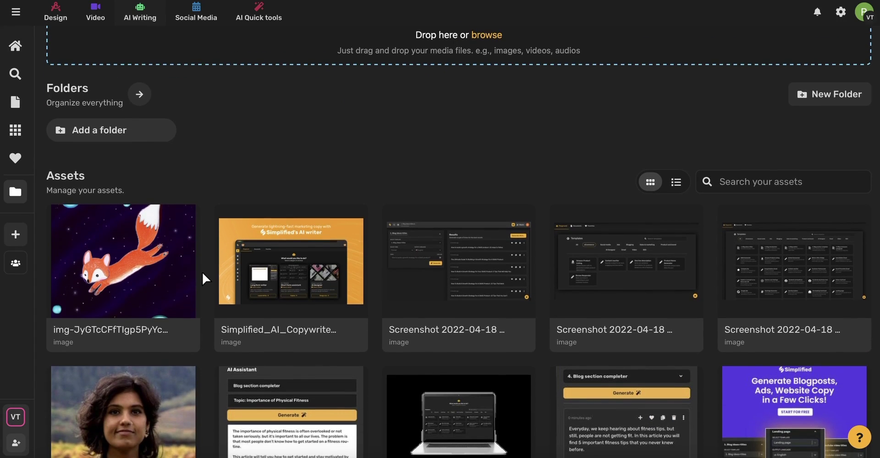
scroll(202, 271, up, 1)
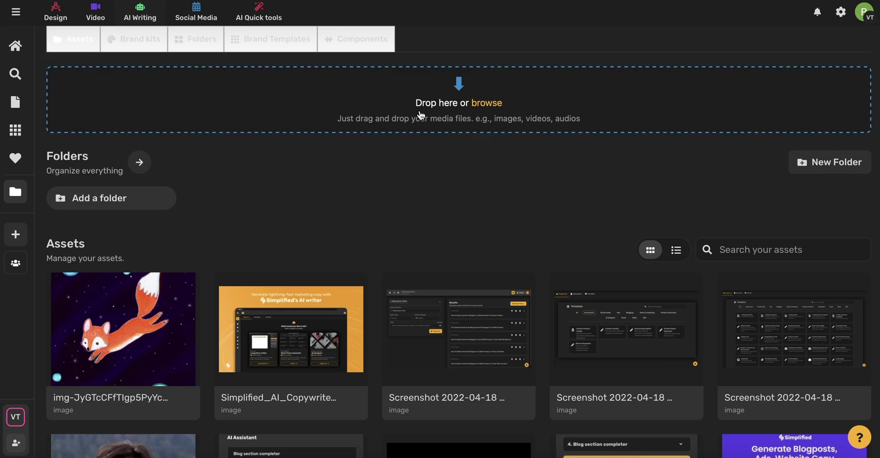